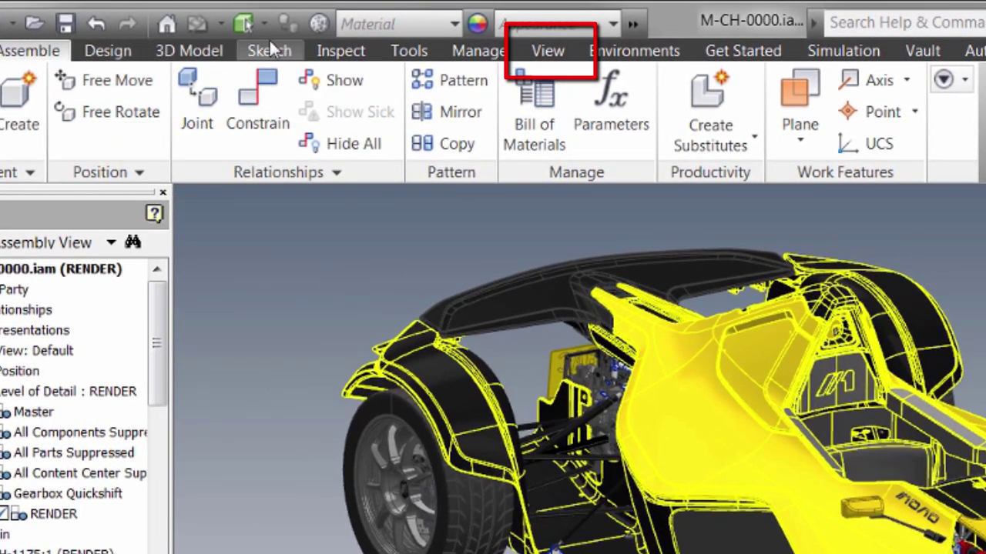
# - Try the Shaded, Wireframe and Watercolor visual styles on the car assembly
pyautogui.click(539, 52)
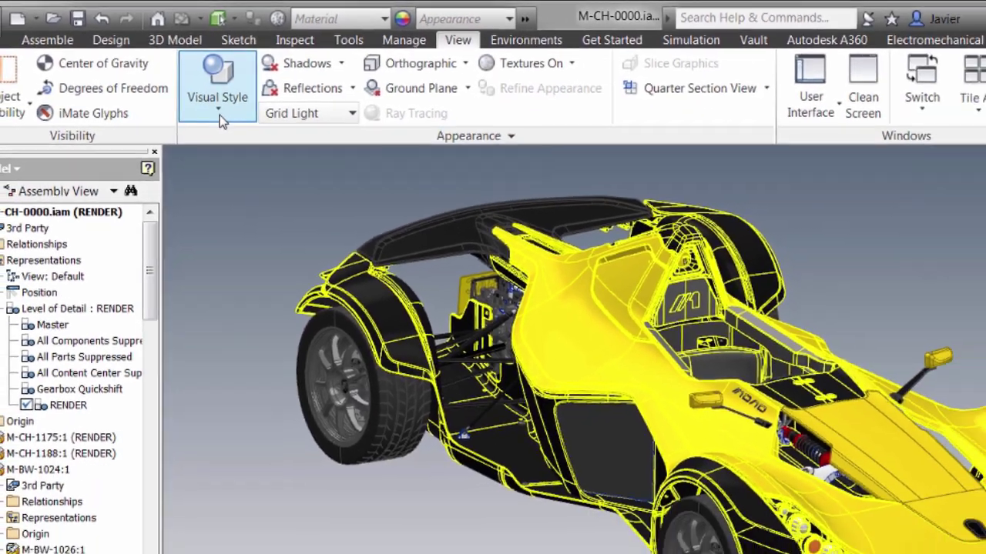
pyautogui.click(218, 116)
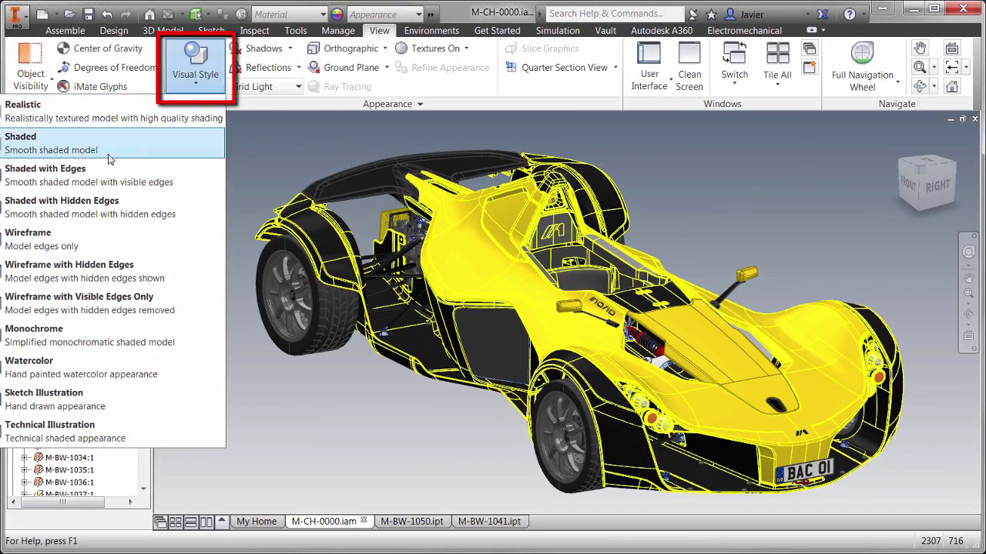
pyautogui.click(109, 159)
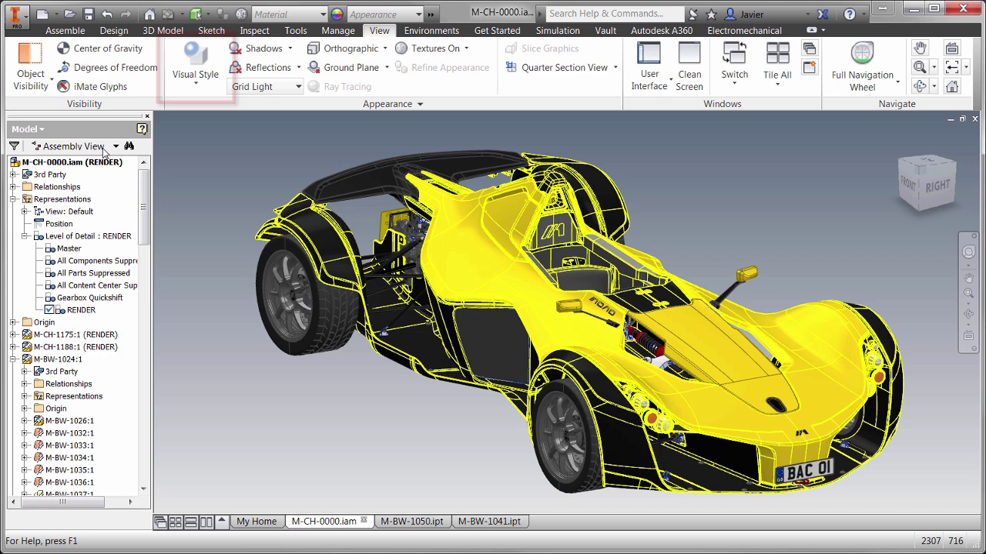
pyautogui.click(197, 85)
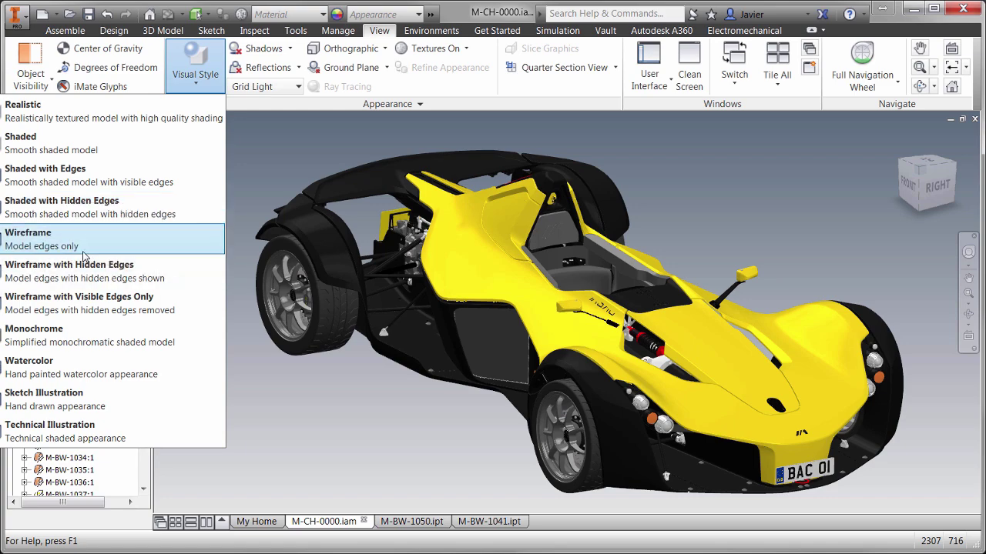
pyautogui.click(82, 248)
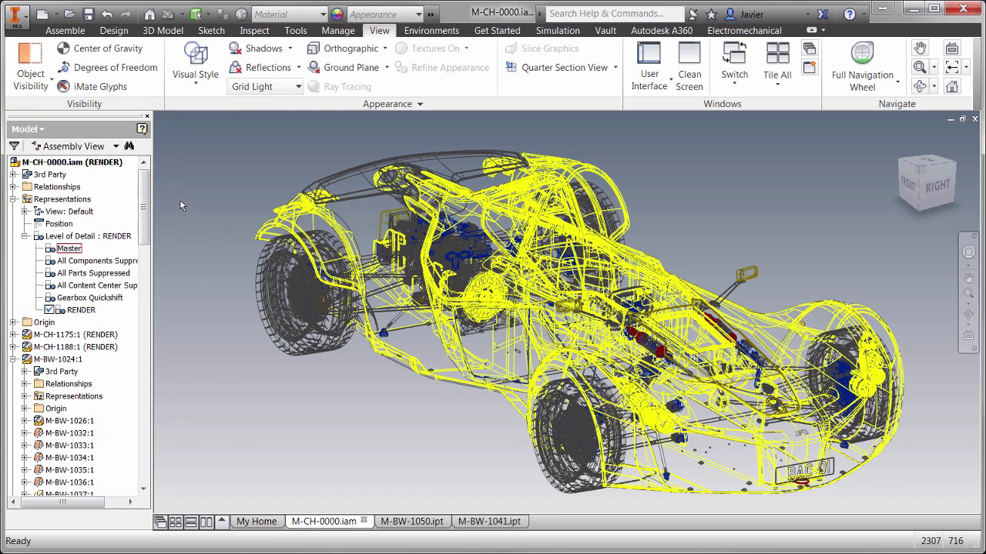
pyautogui.click(198, 89)
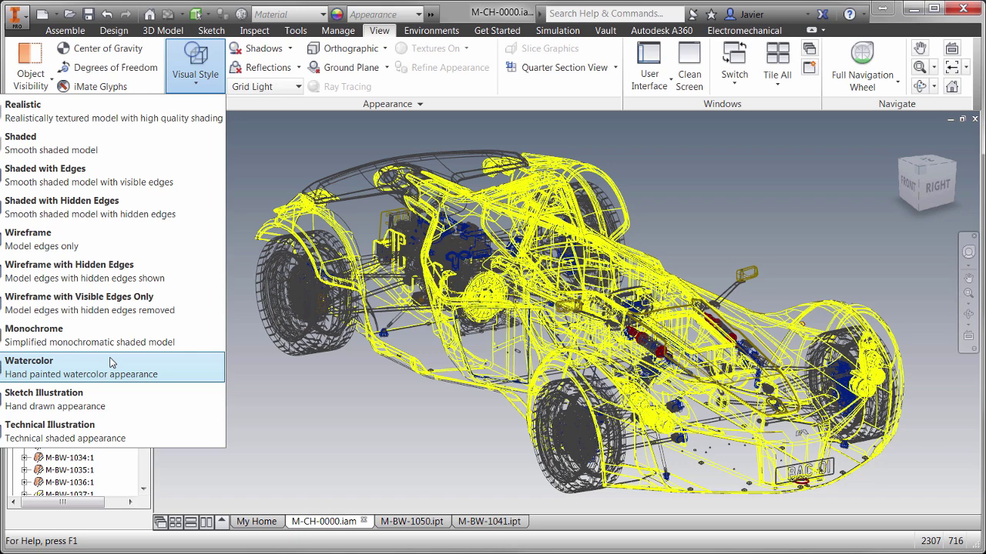
pyautogui.press('Escape')
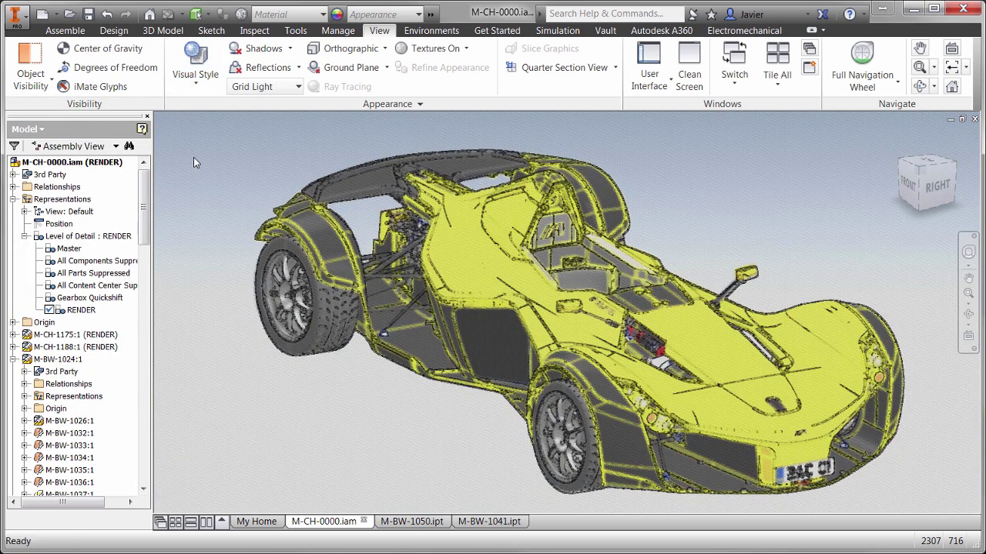
# - Try the line-drawing and Technical Illustration styles, then settle on Realistic
pyautogui.click(199, 89)
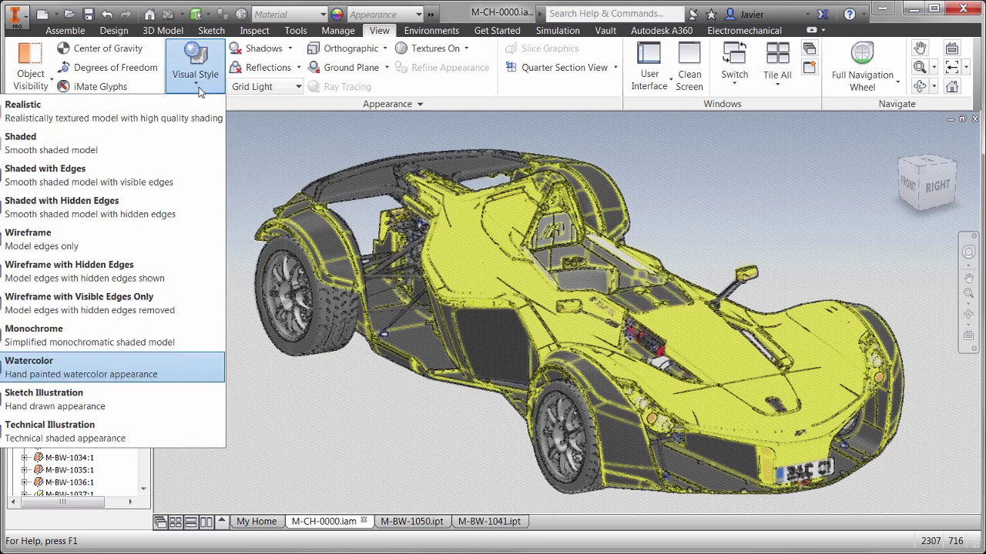
pyautogui.click(66, 431)
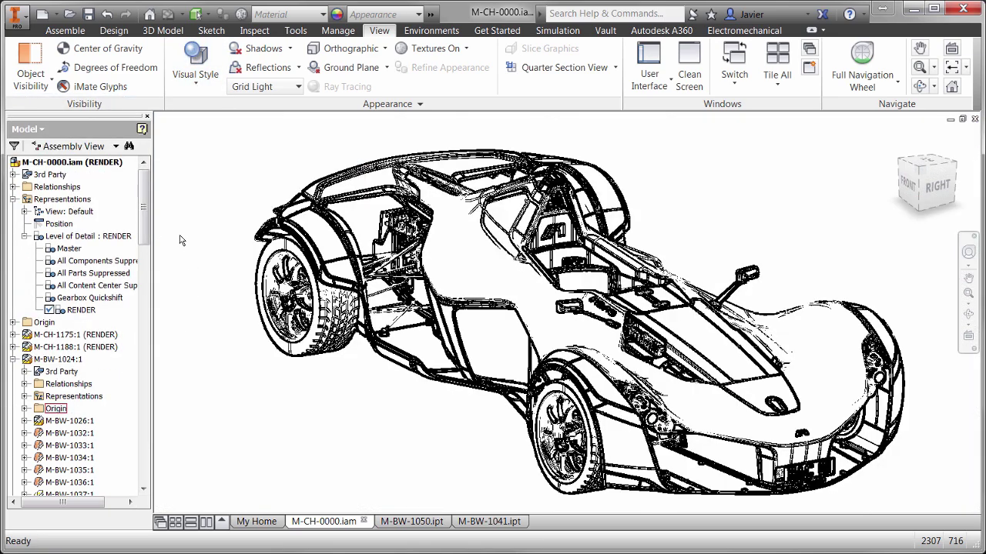
pyautogui.click(198, 77)
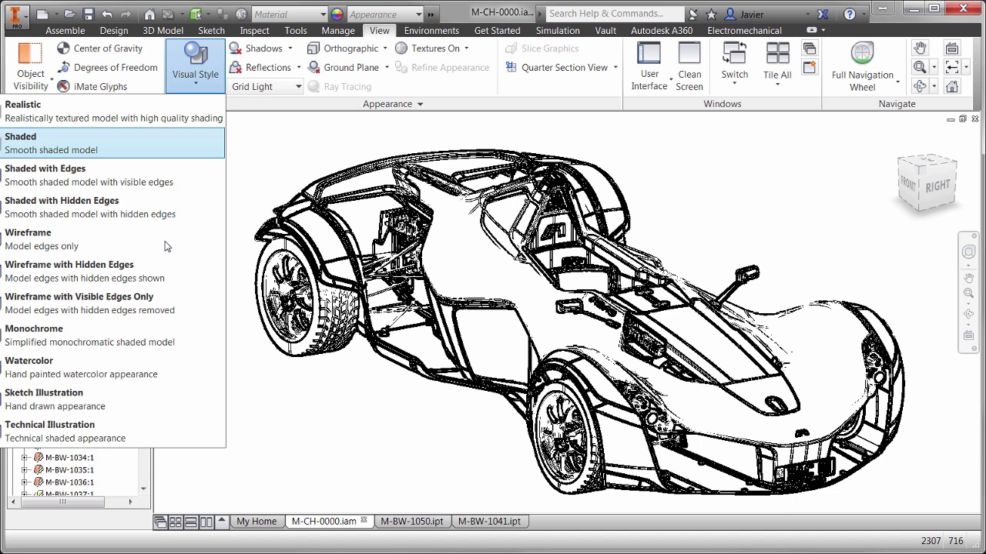
pyautogui.click(61, 432)
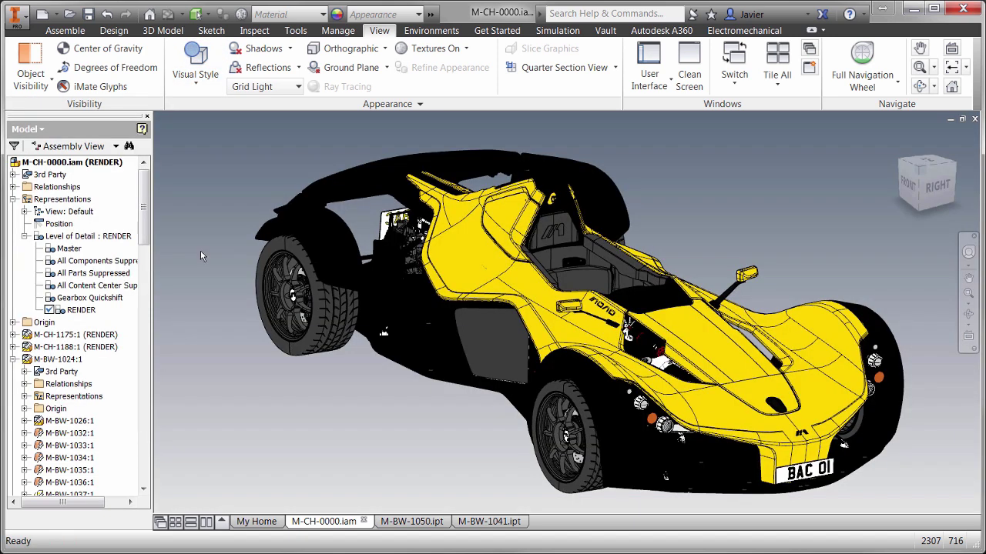
pyautogui.click(195, 86)
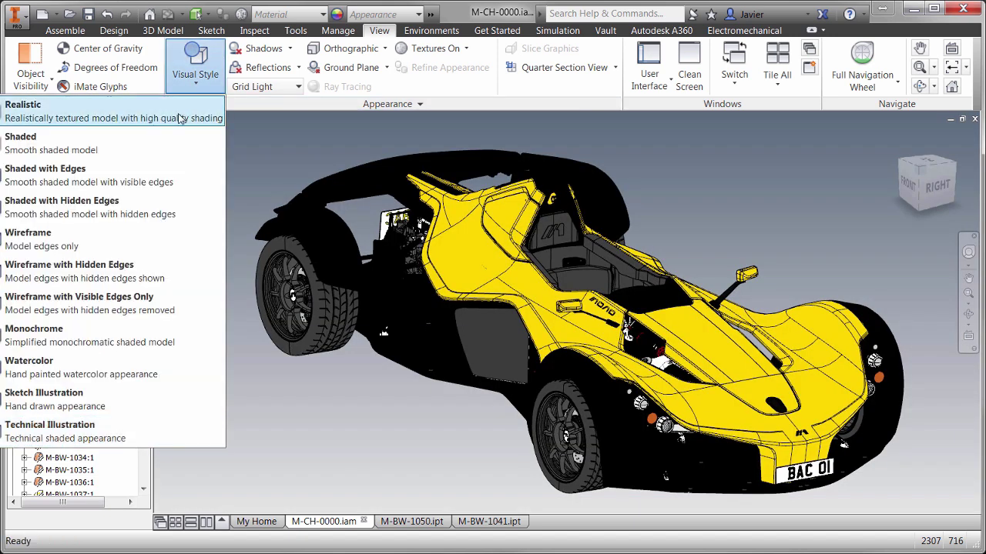
pyautogui.click(179, 118)
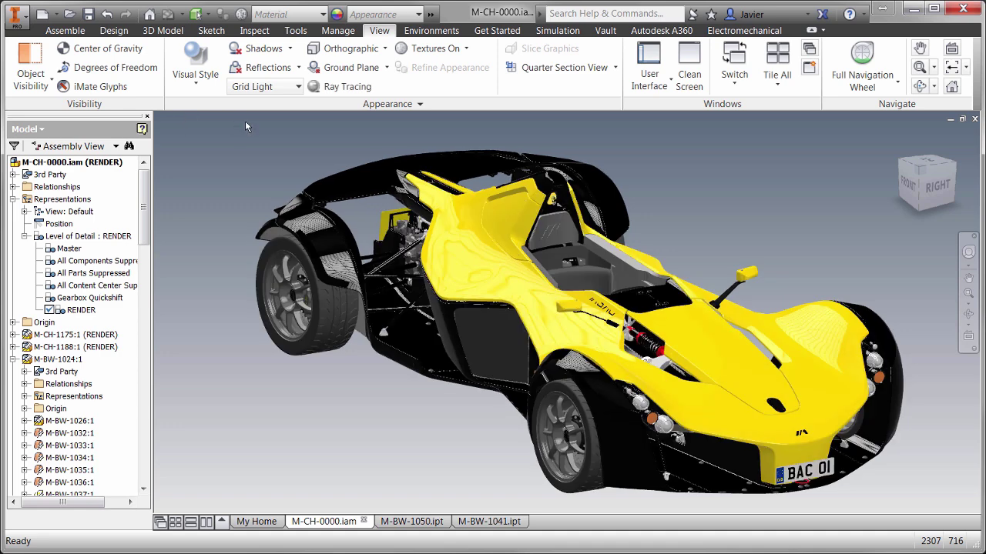
# - Turn on All Shadows for the car assembly
pyautogui.click(290, 49)
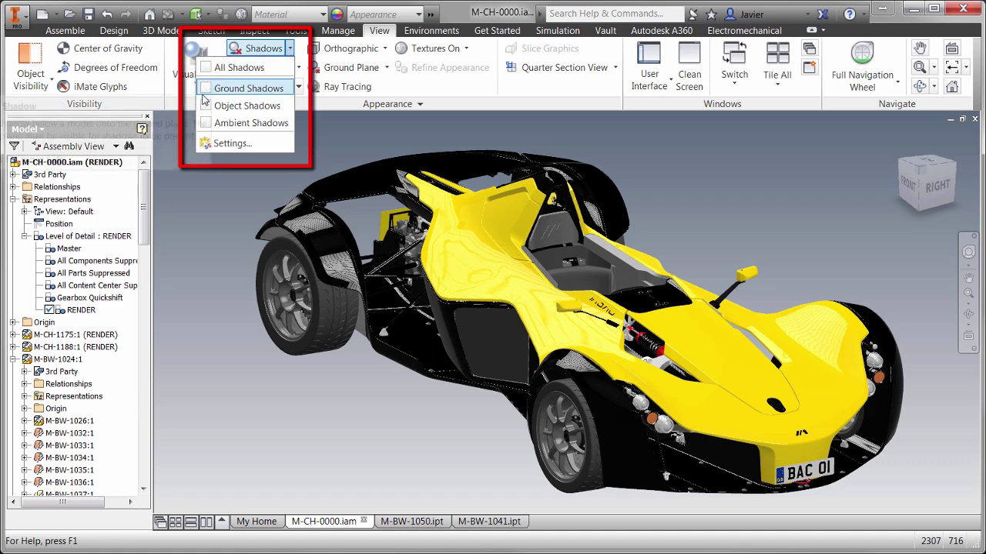
pyautogui.click(207, 68)
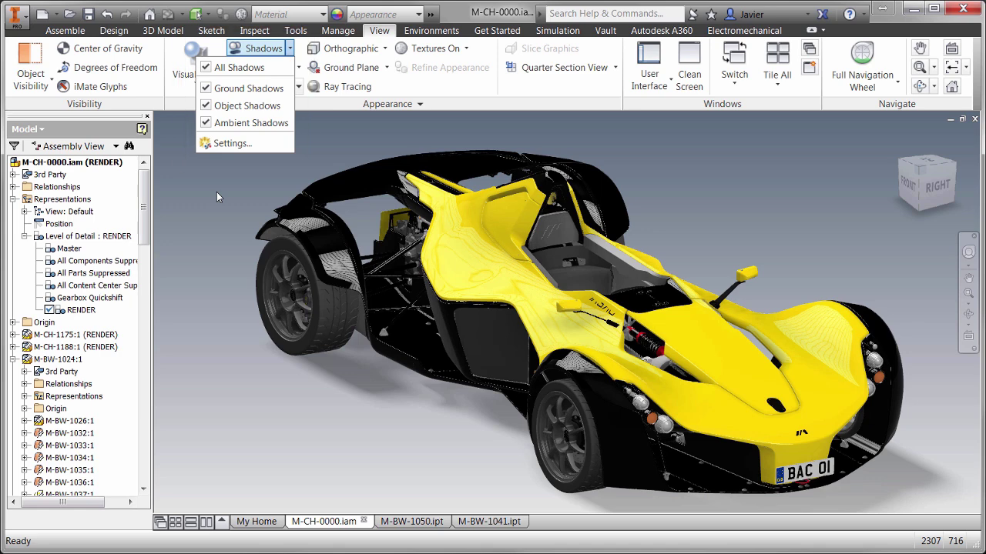
pyautogui.press('Escape')
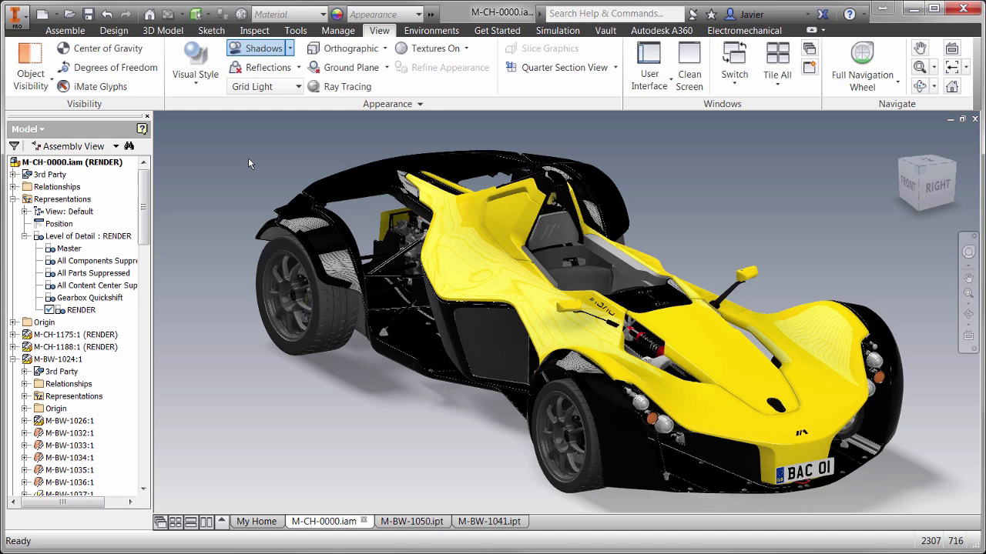
# - Switch the view from Orthographic to Perspective projection and reposition the car
pyautogui.click(385, 49)
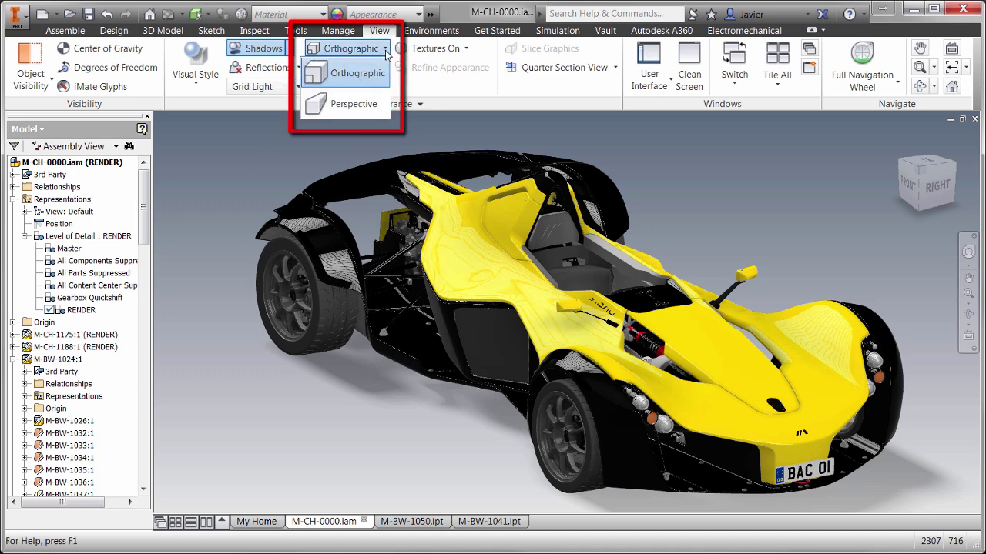
pyautogui.click(343, 106)
pyautogui.moveTo(369, 231); pyautogui.dragTo(378, 396, button='middle')
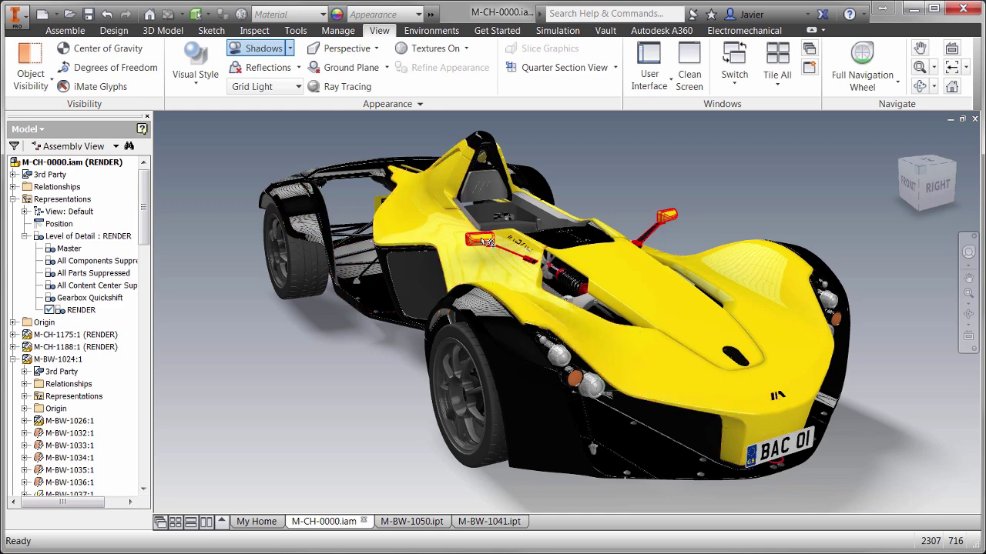
# - Open the mirror part M-BW-1050.ipt in its own tab and select the lower yellow housing
pyautogui.rightClick(481, 238)
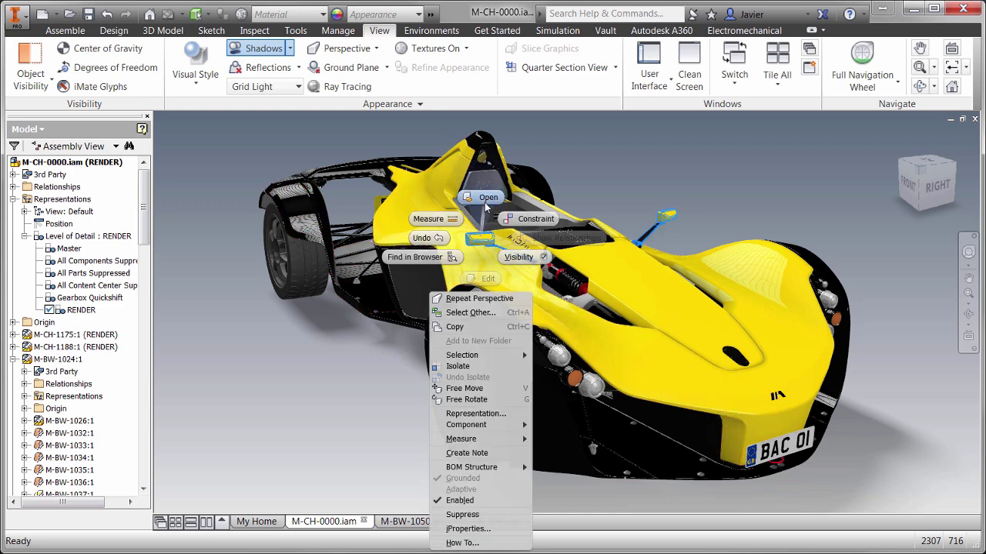
pyautogui.click(484, 203)
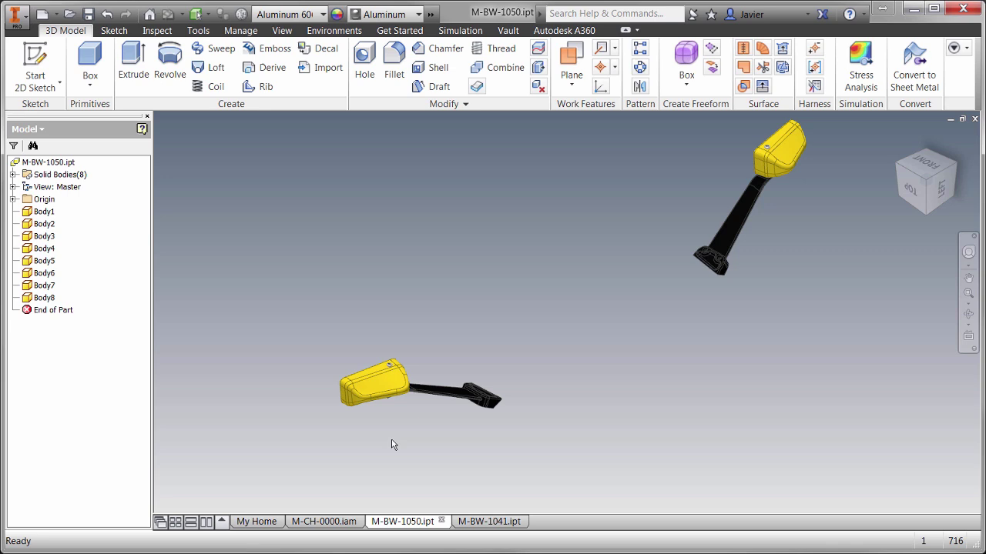
pyautogui.moveTo(385, 435); pyautogui.dragTo(345, 447, button='middle')
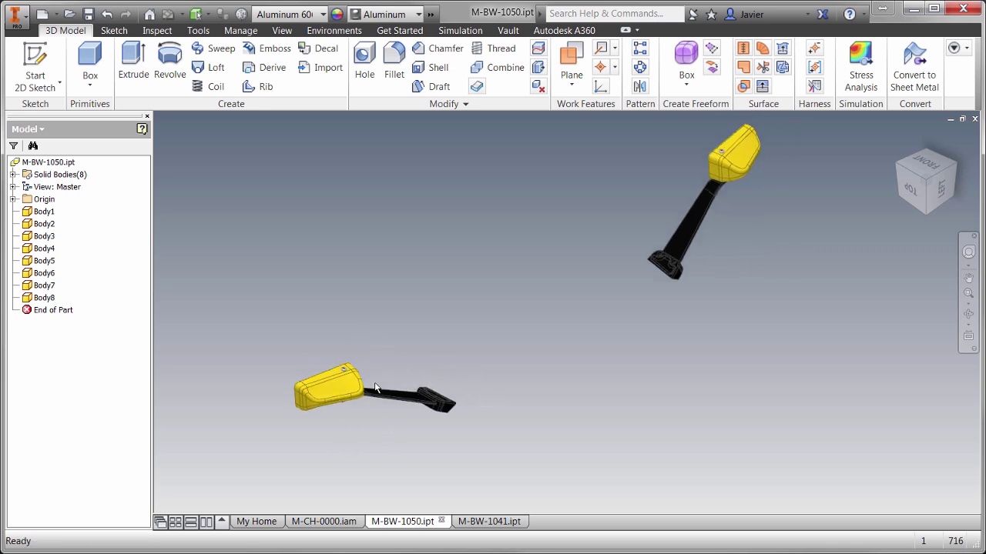
pyautogui.click(329, 397)
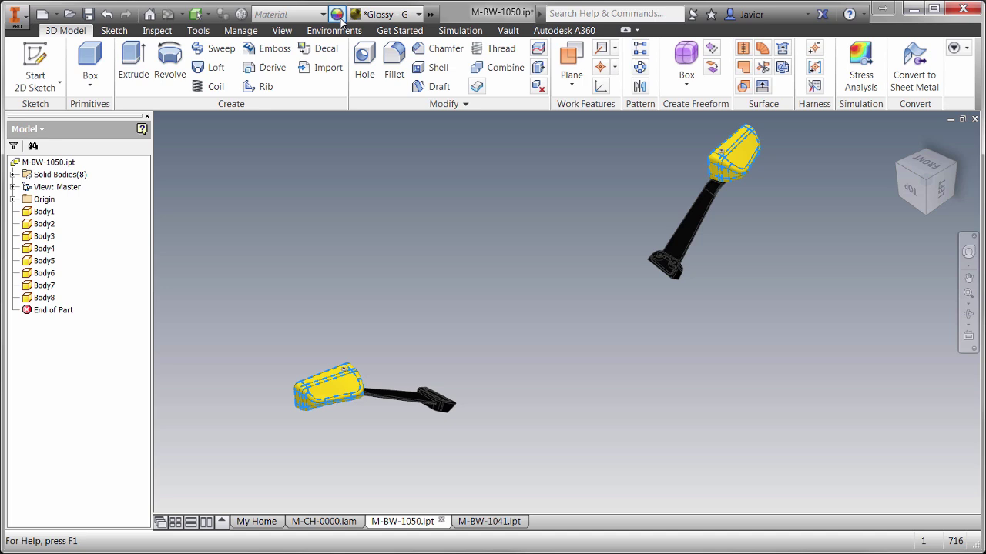
# - Search the Appearance Browser for 'carbon' and assign Carbon Fiber 1 to the selected housings
pyautogui.click(339, 16)
pyautogui.click(576, 72)
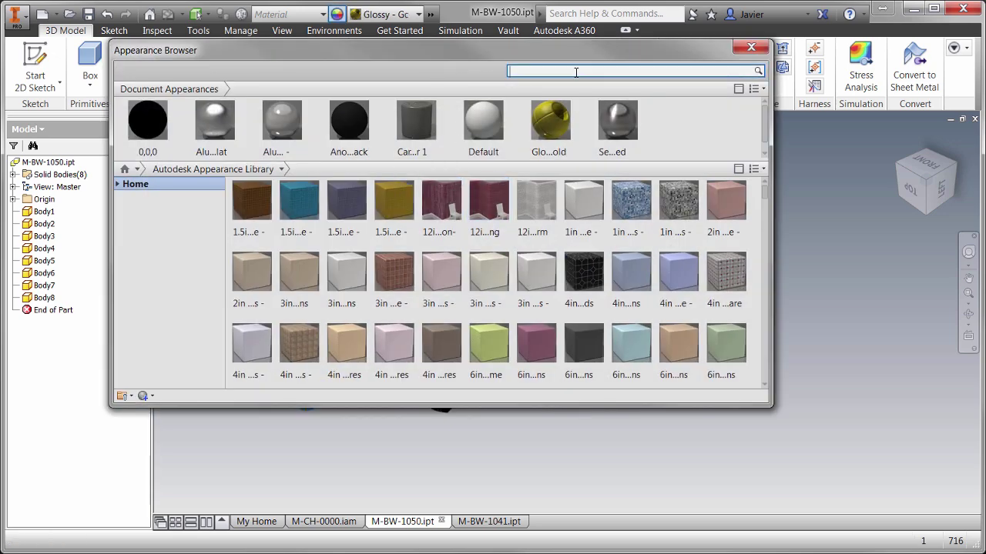
pyautogui.write('carbon')
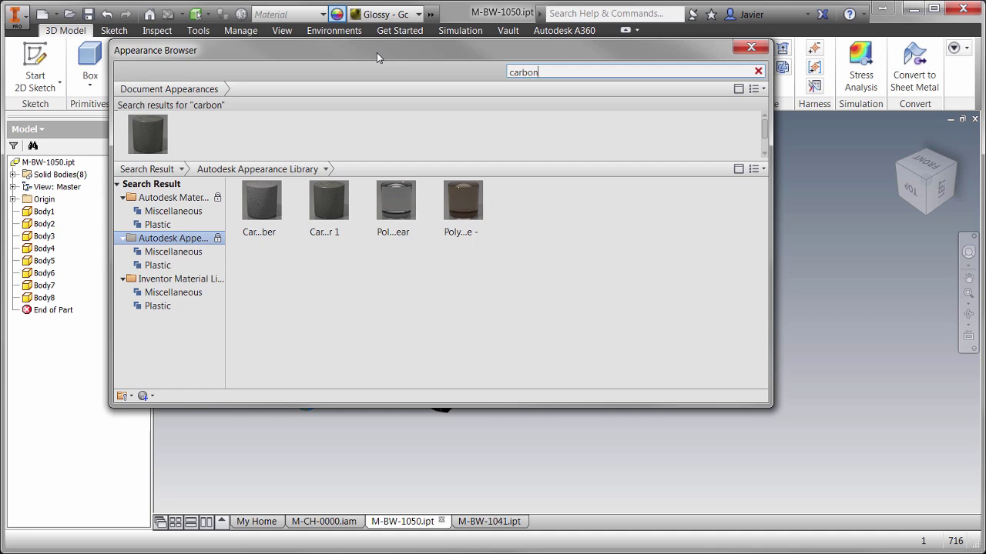
pyautogui.moveTo(376, 52); pyautogui.dragTo(294, 54)
pyautogui.moveTo(712, 317); pyautogui.dragTo(831, 397, button='middle')
pyautogui.click(245, 210)
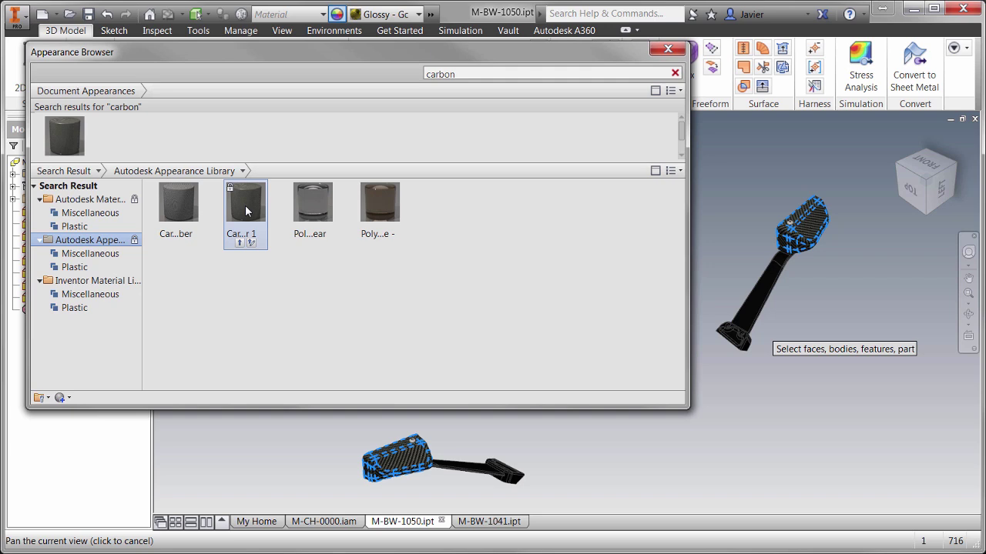
pyautogui.rightClick(247, 211)
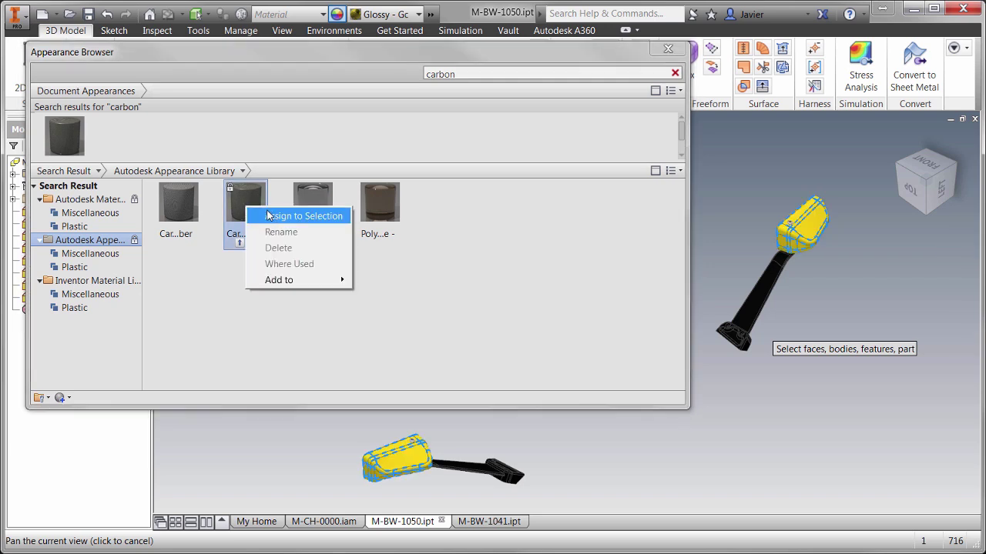
pyautogui.click(284, 217)
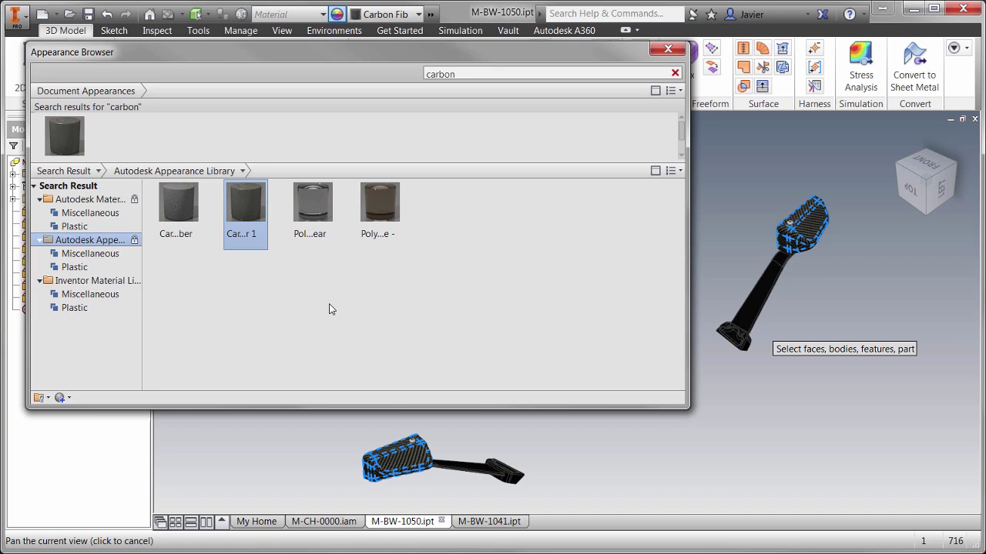
# - Close the Appearance Browser and zoom in on the lower carbon fiber housing
pyautogui.click(743, 165)
pyautogui.click(668, 49)
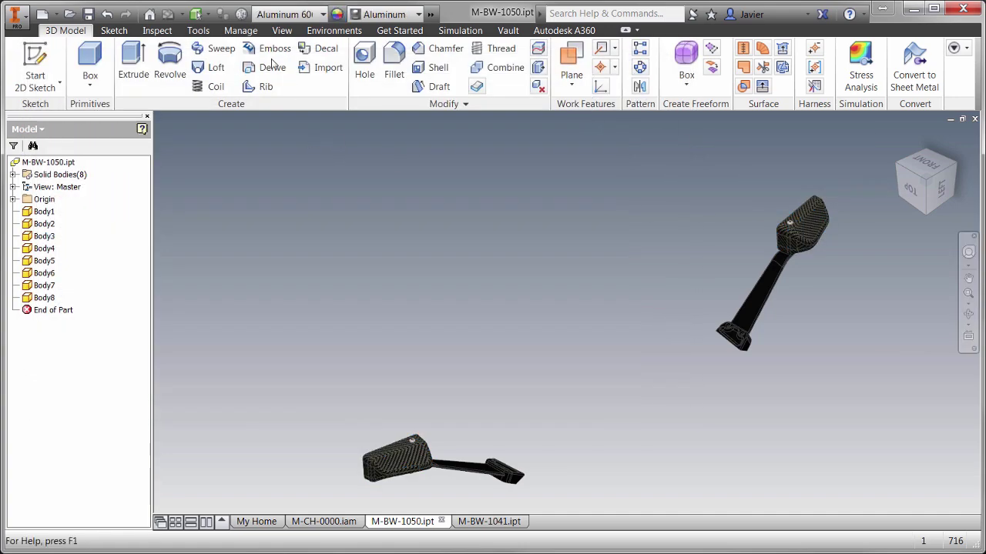
pyautogui.moveTo(423, 436); pyautogui.dragTo(399, 313, button='middle')
pyautogui.scroll(3, 399, 313)
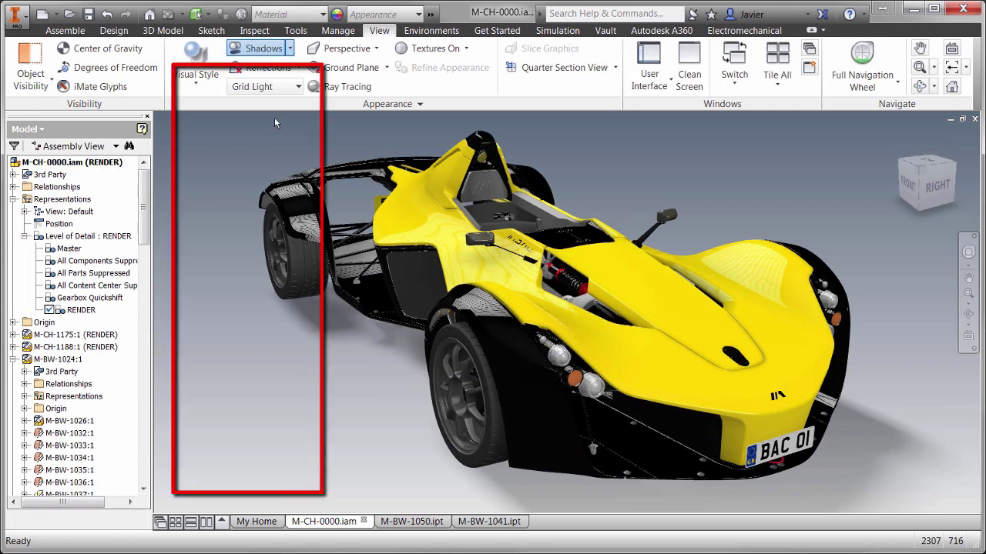
# - Try the Rim Highlights lighting style, then switch to Sharp Highlights
pyautogui.click(300, 87)
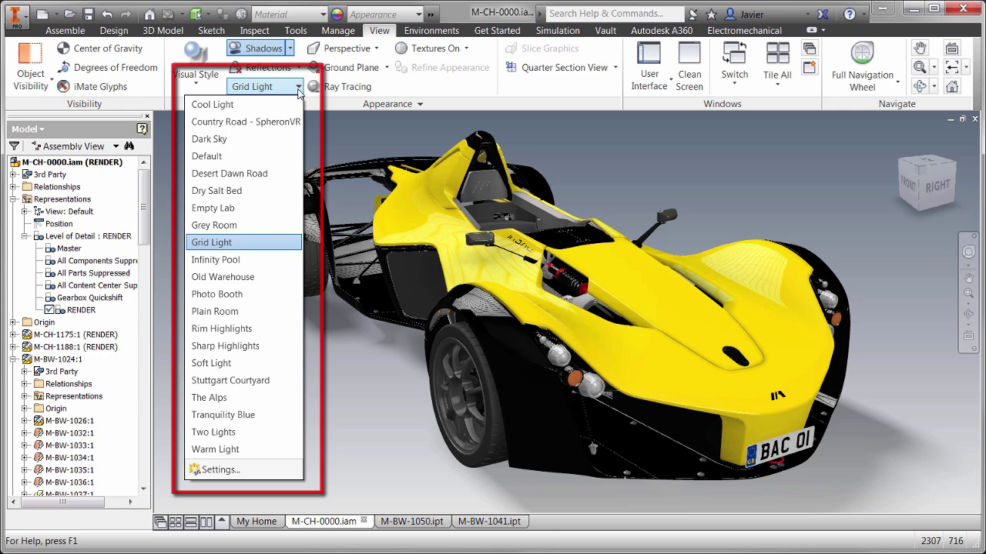
pyautogui.click(220, 329)
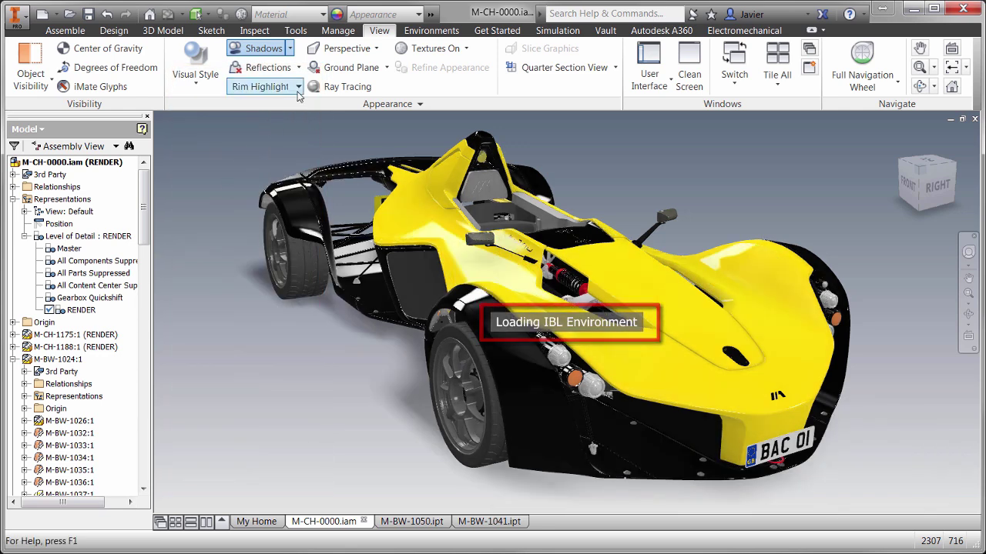
pyautogui.click(260, 87)
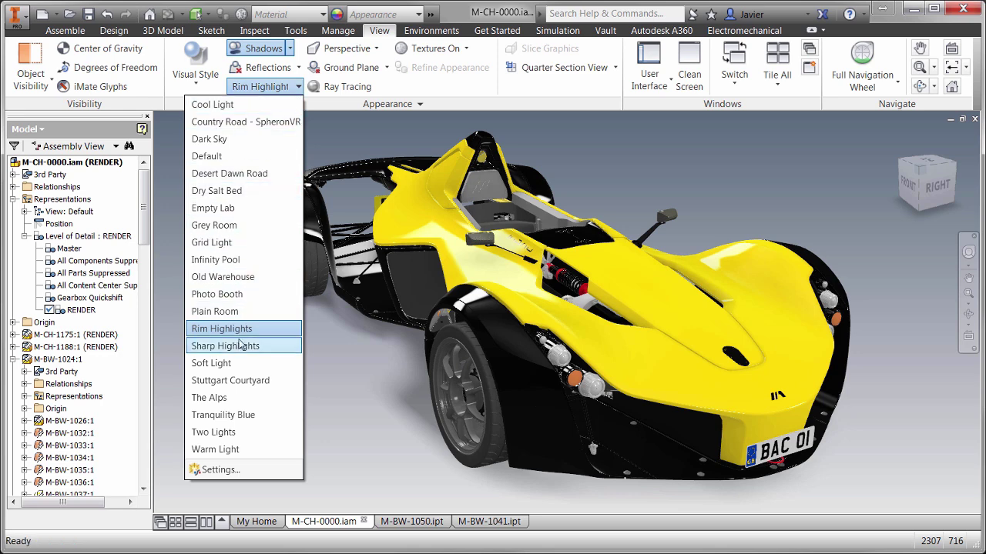
pyautogui.click(237, 347)
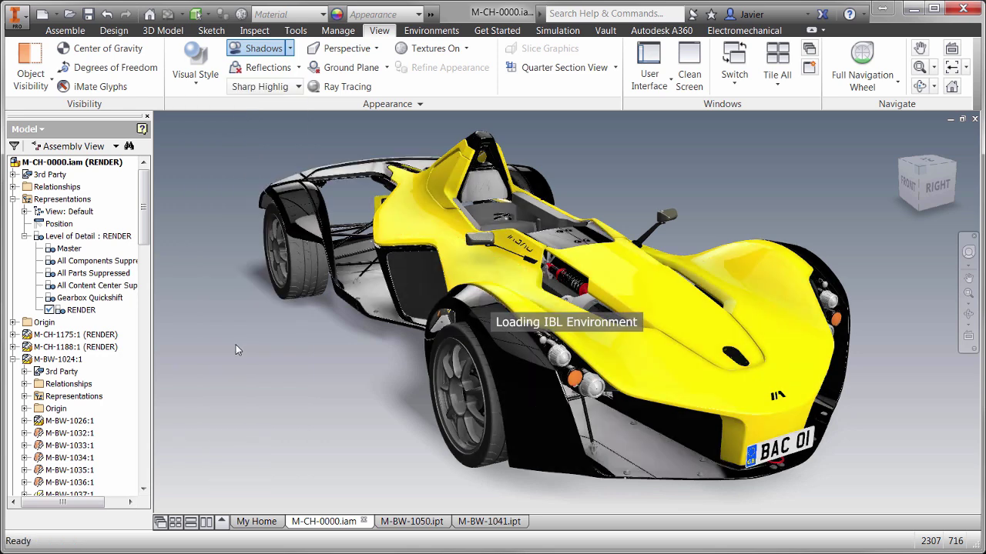
pyautogui.click(296, 87)
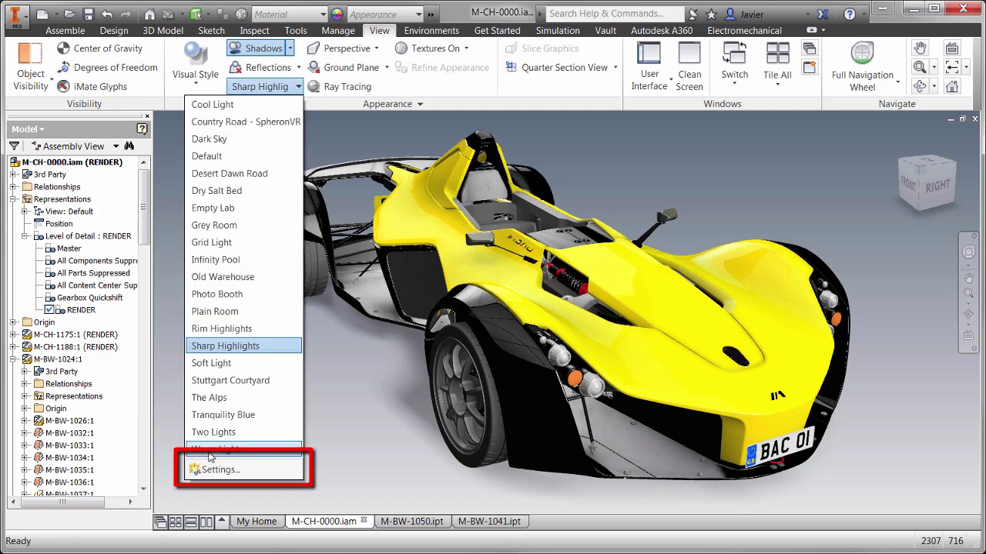
pyautogui.click(220, 468)
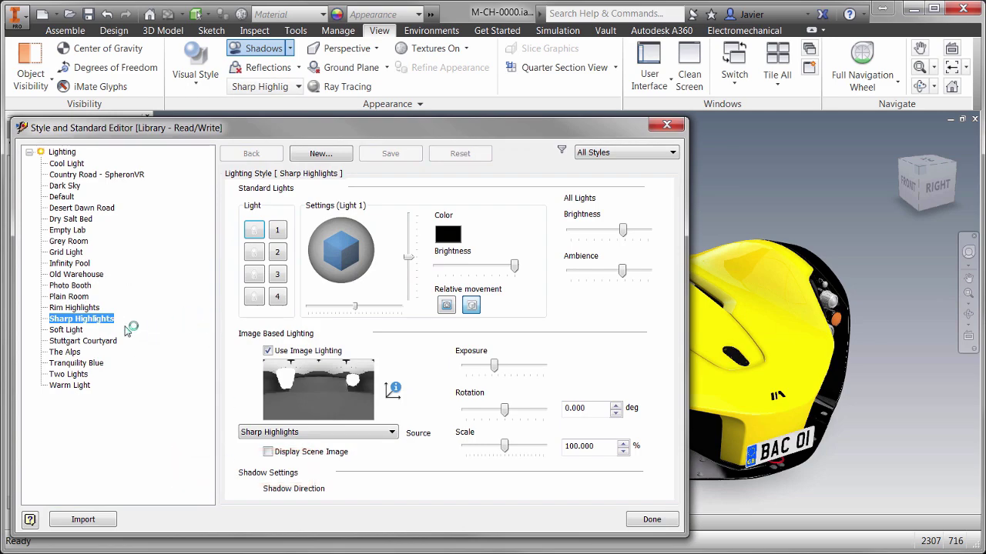
pyautogui.click(80, 276)
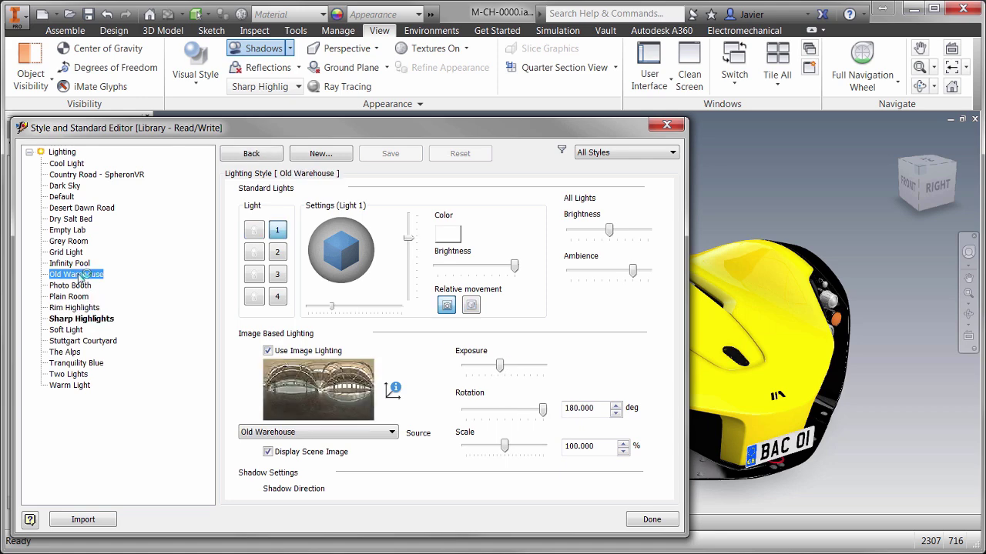
pyautogui.click(268, 452)
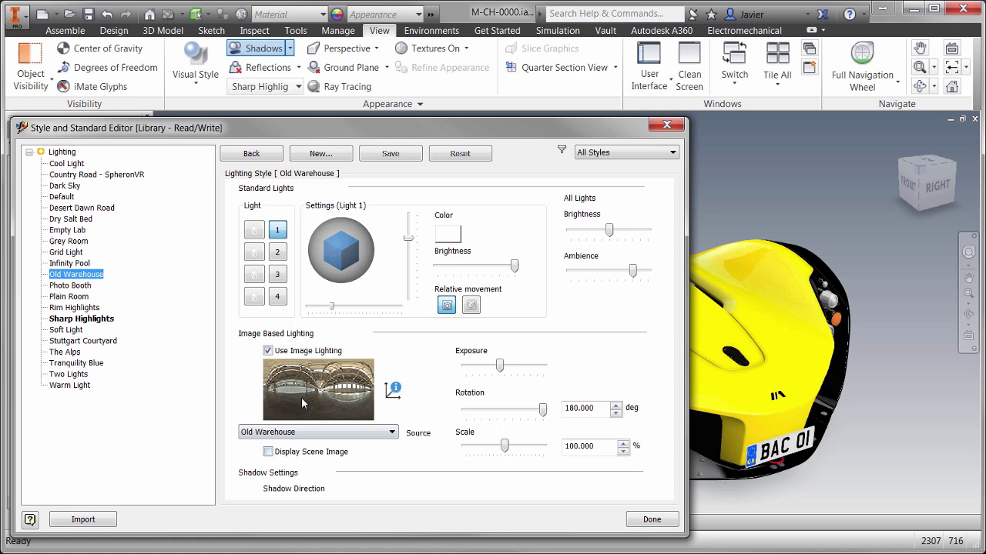
pyautogui.click(268, 452)
pyautogui.click(651, 519)
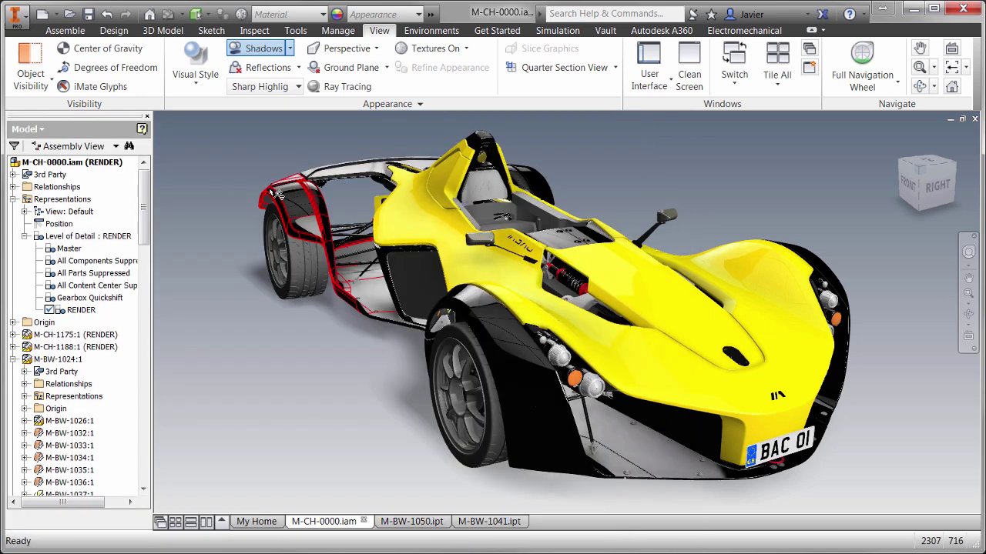
# - Try Old Warehouse, apply Stuttgart Courtyard lighting, and free-orbit to a low view showing the building
pyautogui.click(270, 90)
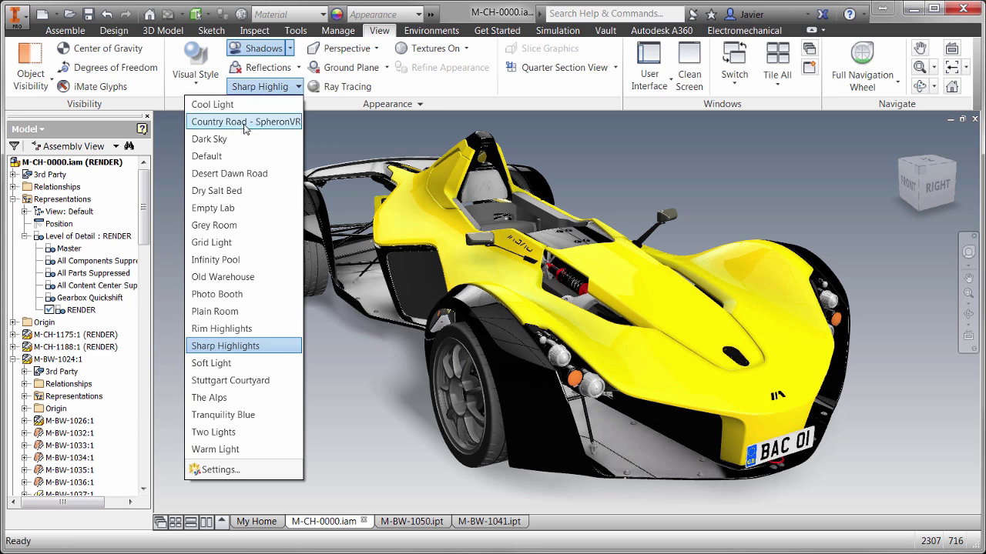
pyautogui.click(223, 276)
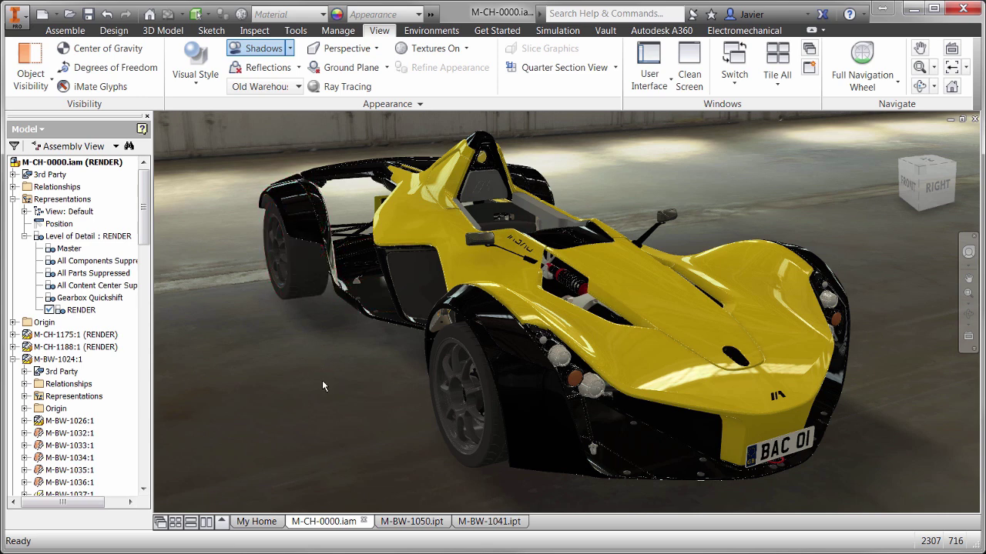
pyautogui.click(298, 87)
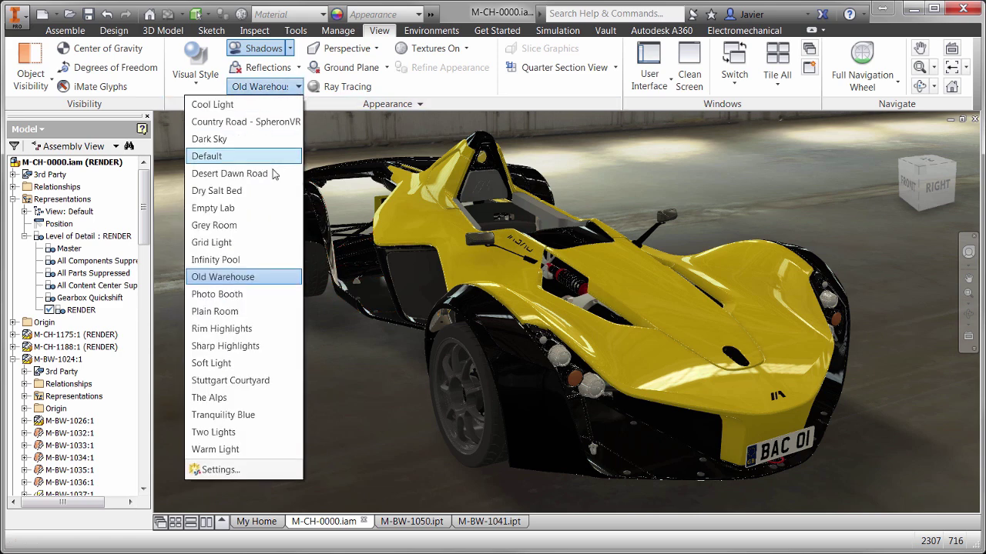
pyautogui.click(250, 380)
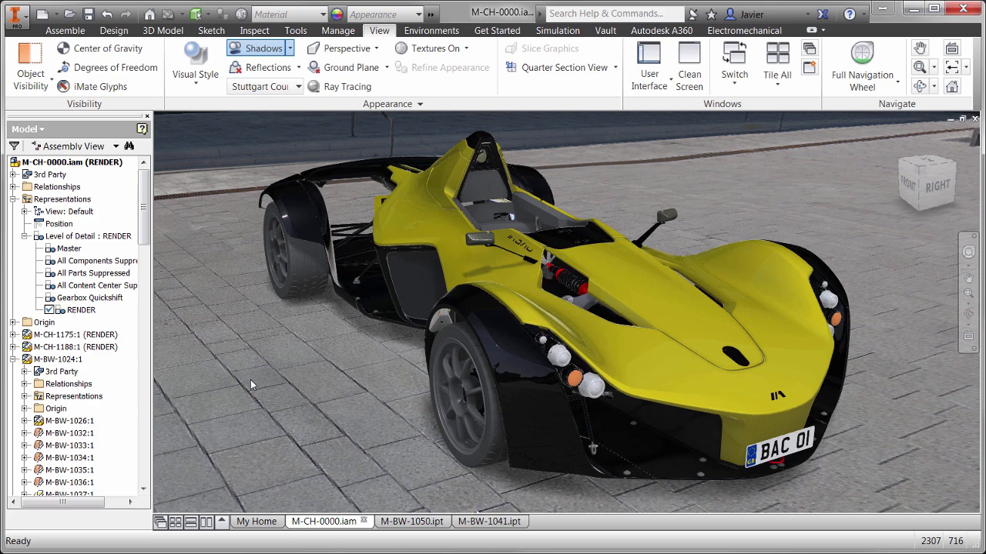
pyautogui.press('F4')
pyautogui.moveTo(319, 387); pyautogui.dragTo(569, 416)
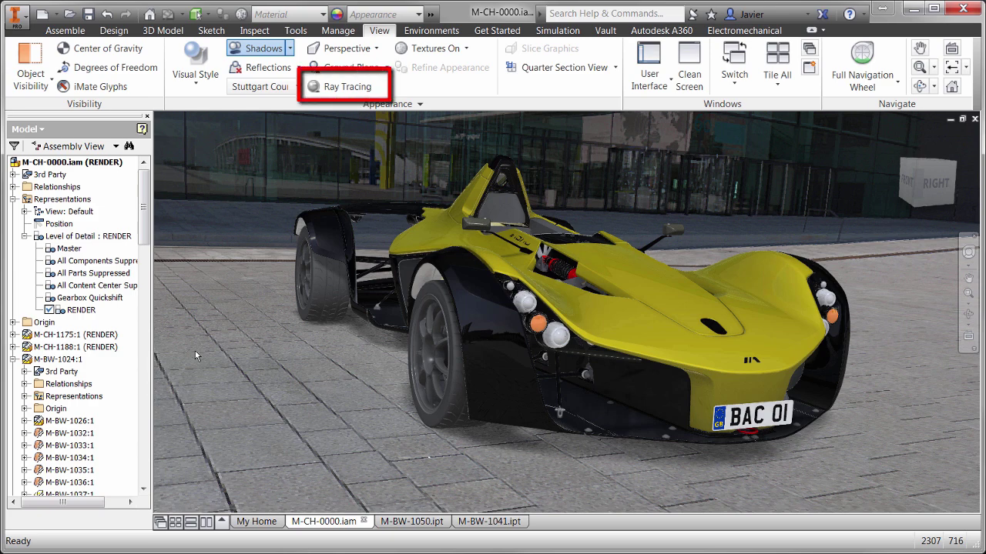
# - Start ray tracing the car and expand the ray tracing quality panel
pyautogui.click(356, 91)
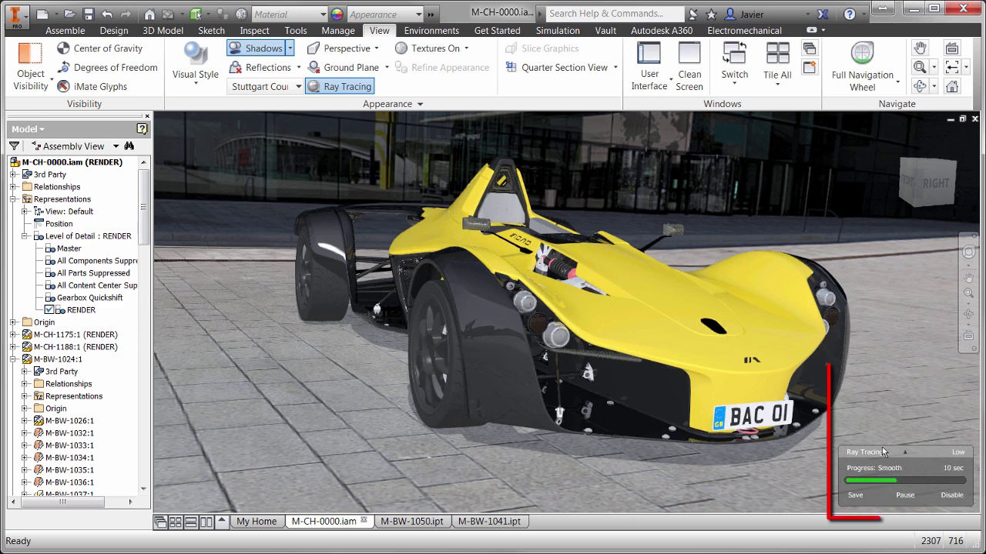
pyautogui.click(905, 453)
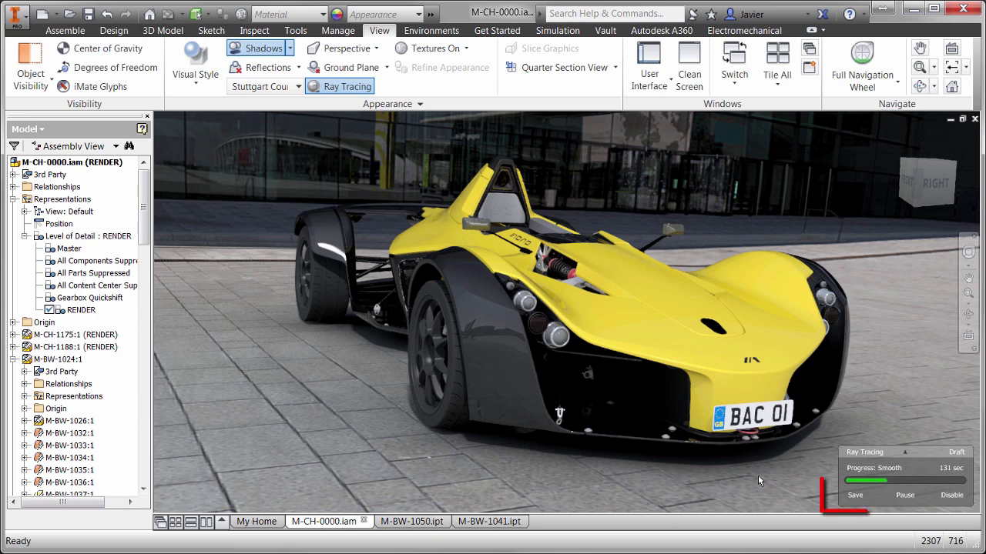
# - Save the ray-traced render as BMP image 'Ray tracing.bmp'
pyautogui.click(855, 497)
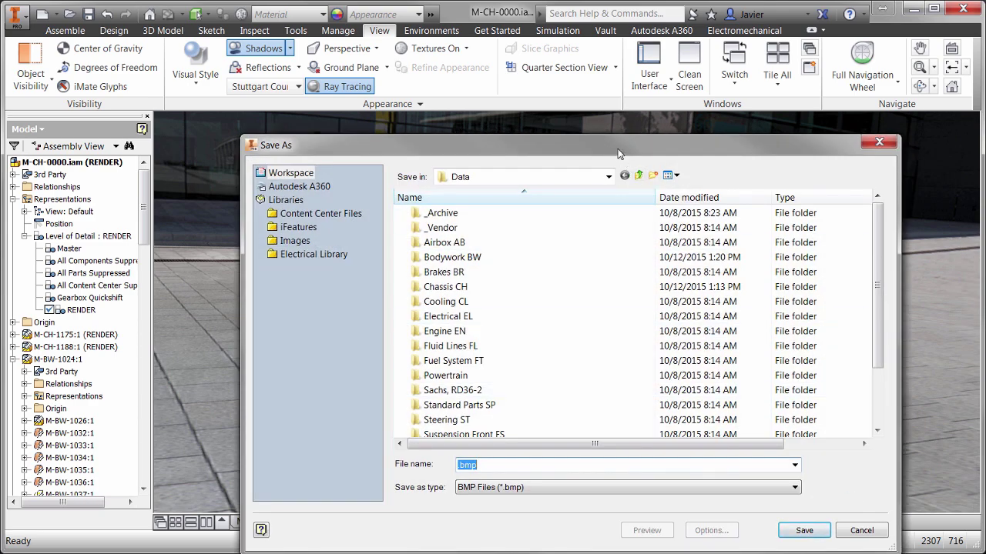
pyautogui.moveTo(620, 153); pyautogui.dragTo(547, 80)
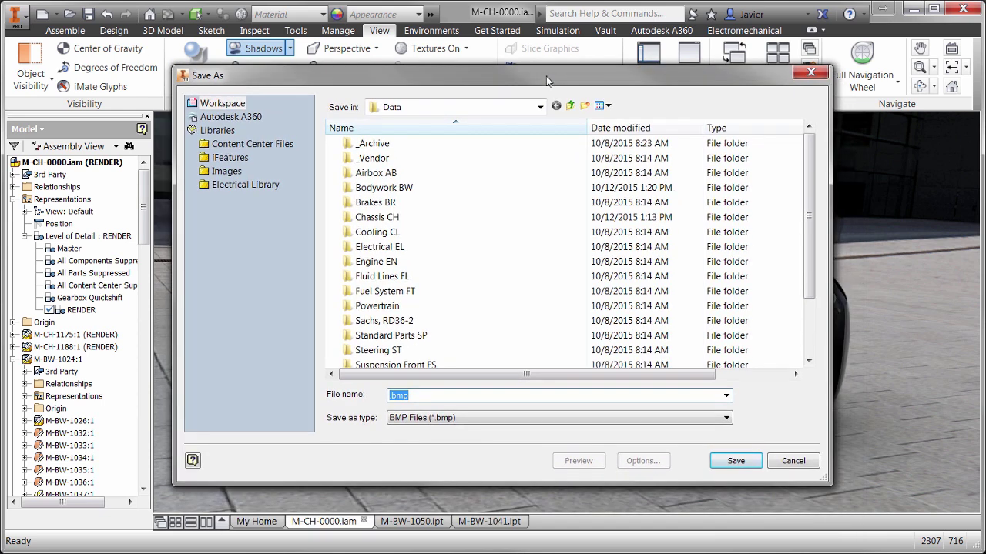
pyautogui.click(490, 417)
pyautogui.click(421, 430)
pyautogui.write('Ray')
pyautogui.press('Down')
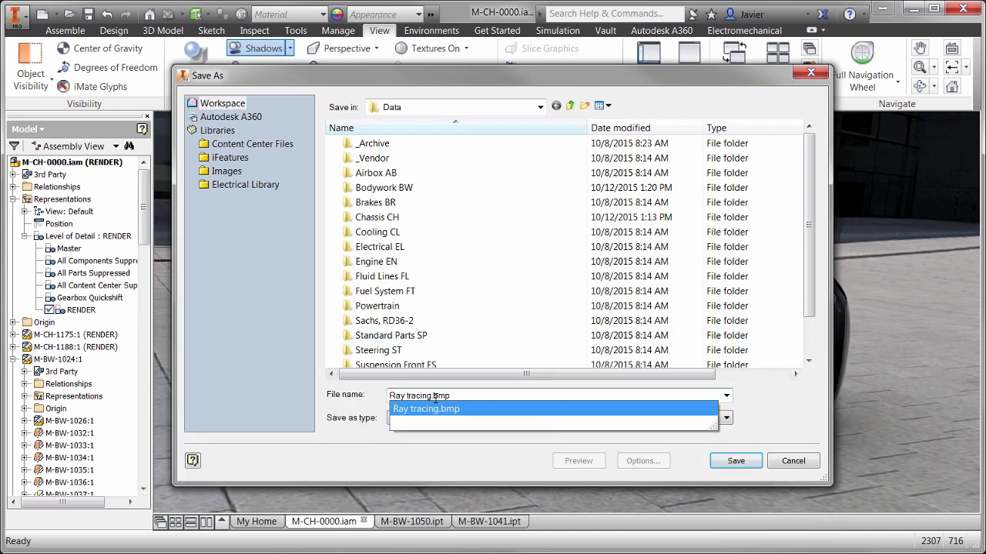
pyautogui.press('Return')
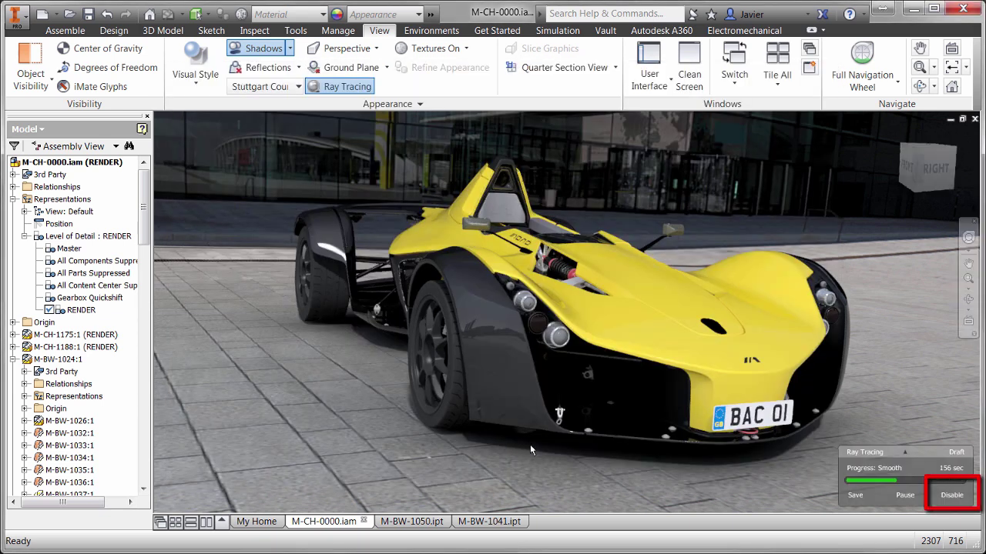
# - Disable ray tracing and export the plain view as 'No Ray tracing.bmp' in the Data folder
pyautogui.click(953, 496)
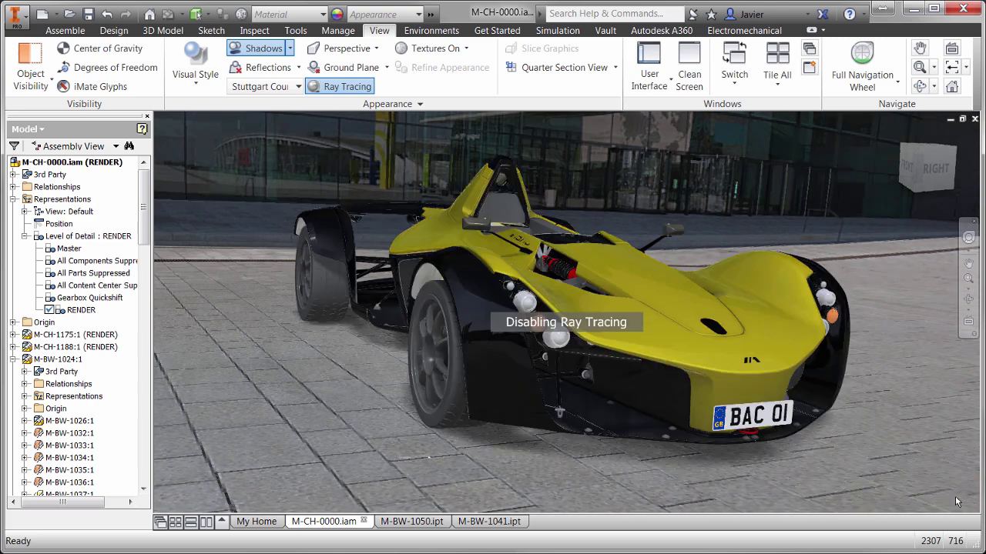
pyautogui.click(29, 31)
pyautogui.moveTo(102, 184)
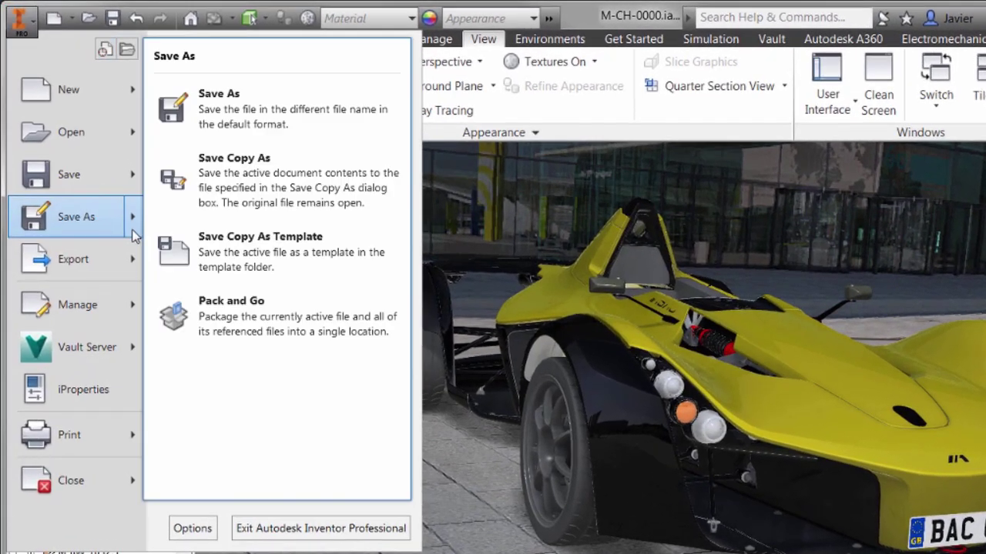
pyautogui.moveTo(133, 264)
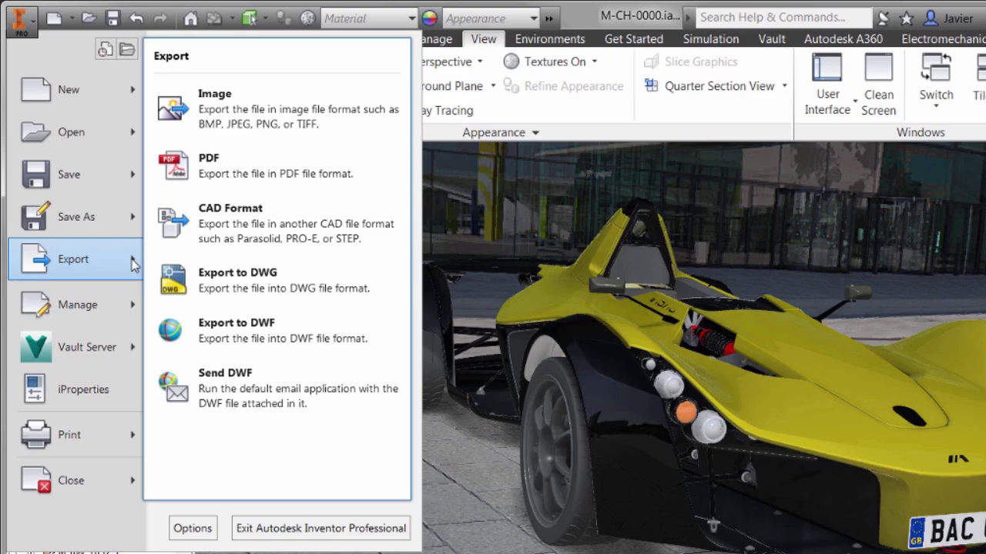
pyautogui.click(224, 108)
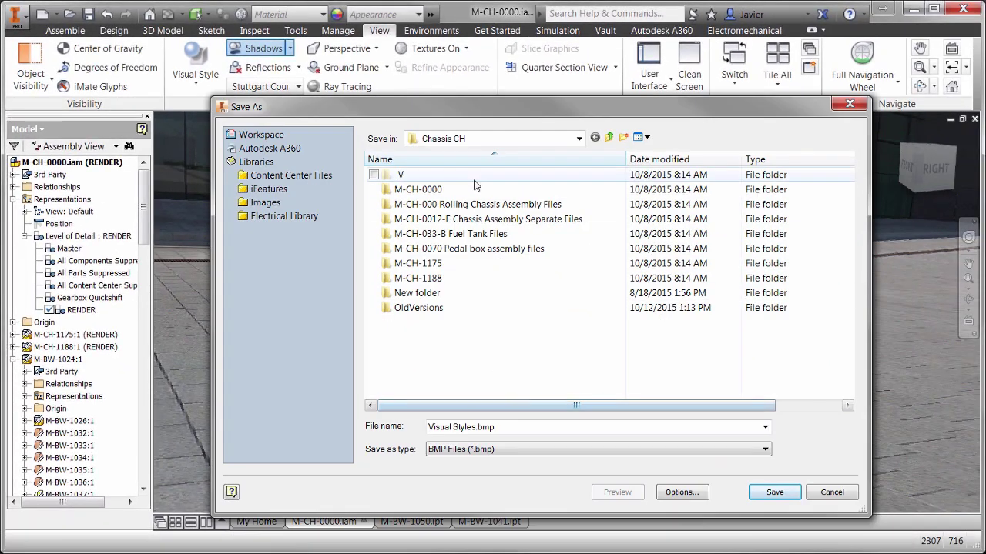
pyautogui.click(261, 135)
pyautogui.click(851, 383)
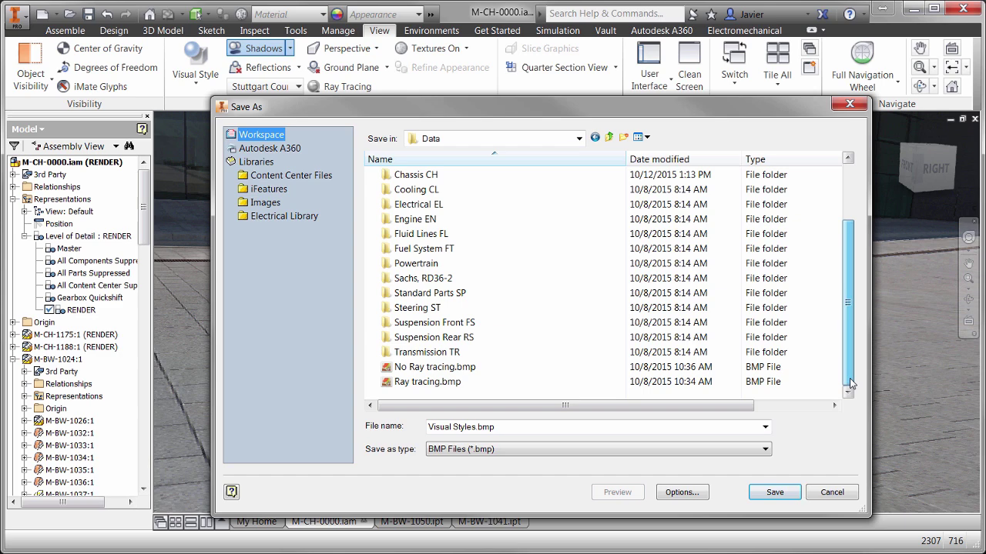
pyautogui.click(431, 367)
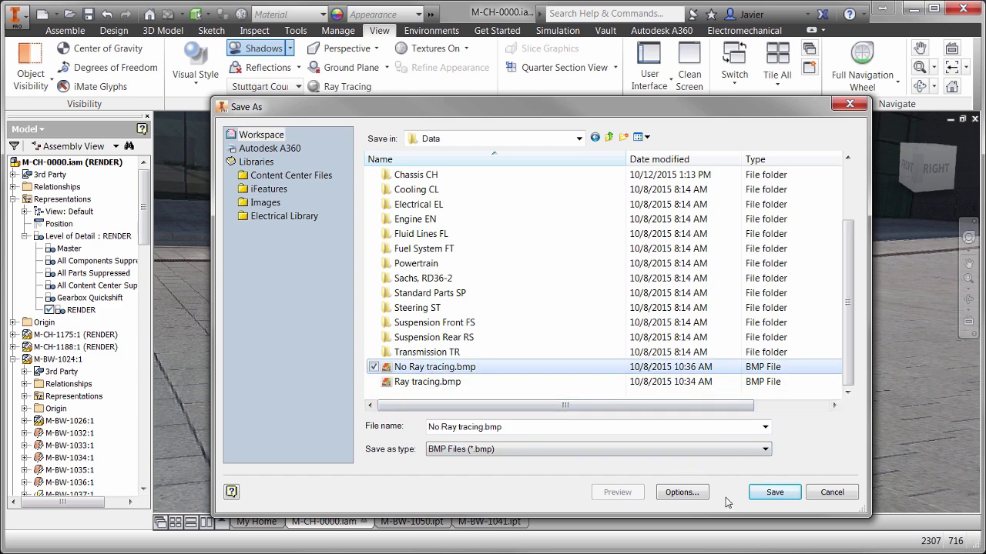
pyautogui.click(774, 495)
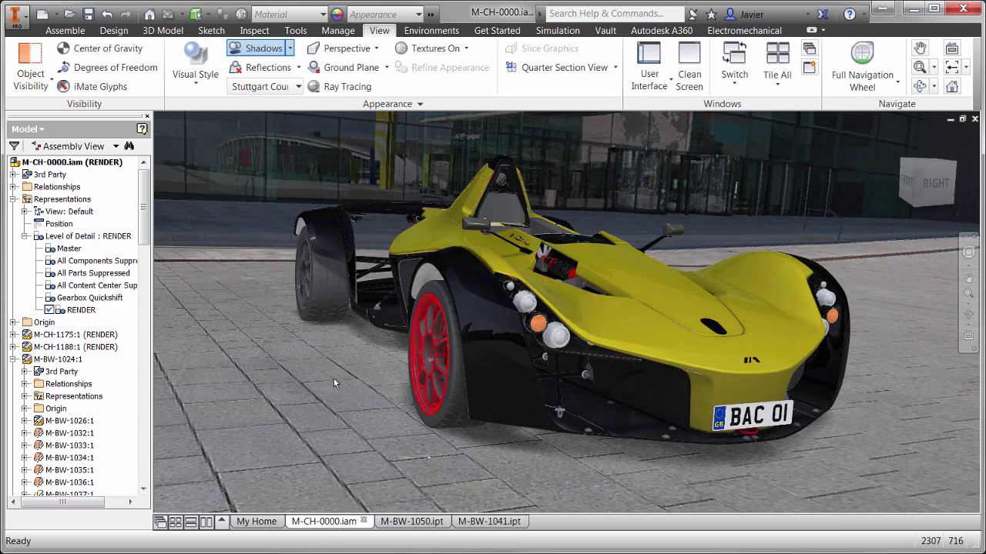